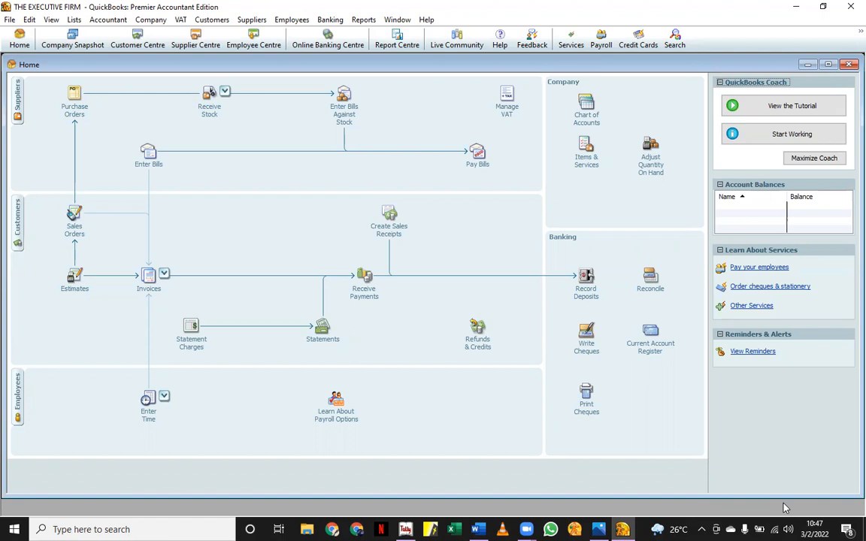
Step: Delete the Land account from the chart of accounts and make the Leasehold Improvements account inactive
left_click(588, 117)
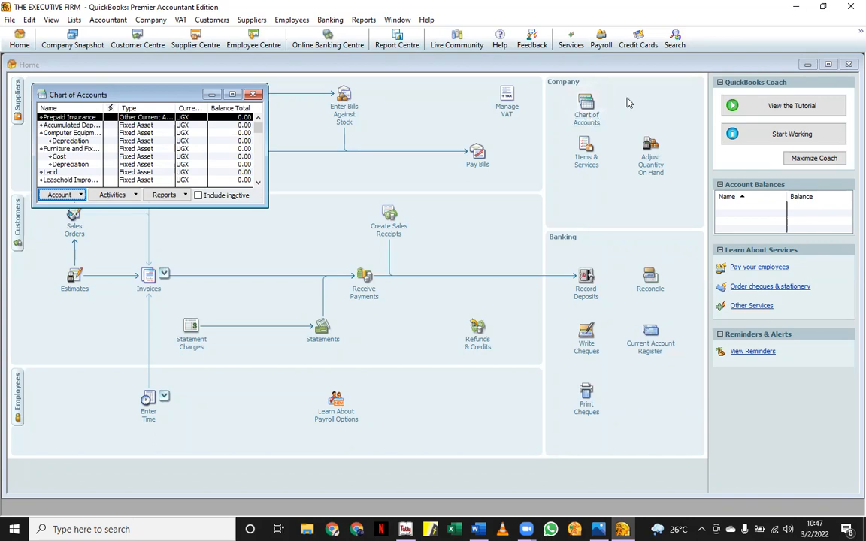
left_click(78, 194)
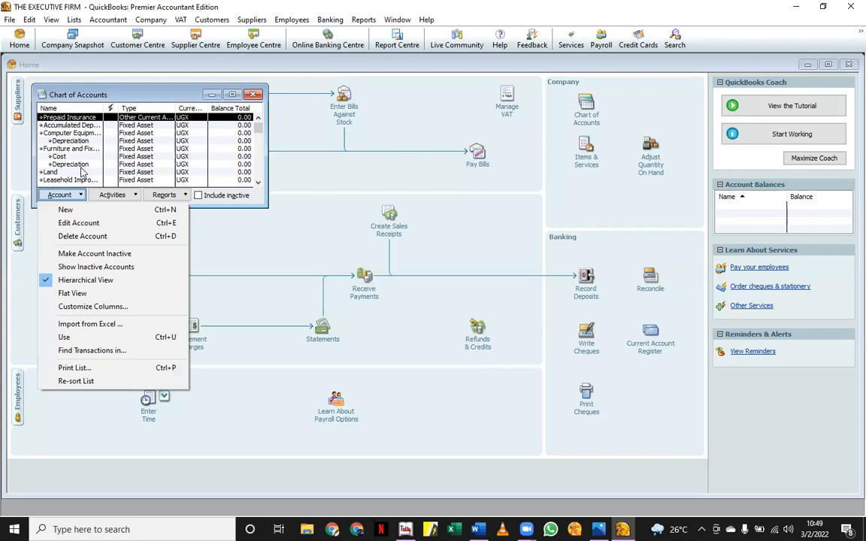
left_click(258, 184)
left_click(258, 183)
left_click(75, 157)
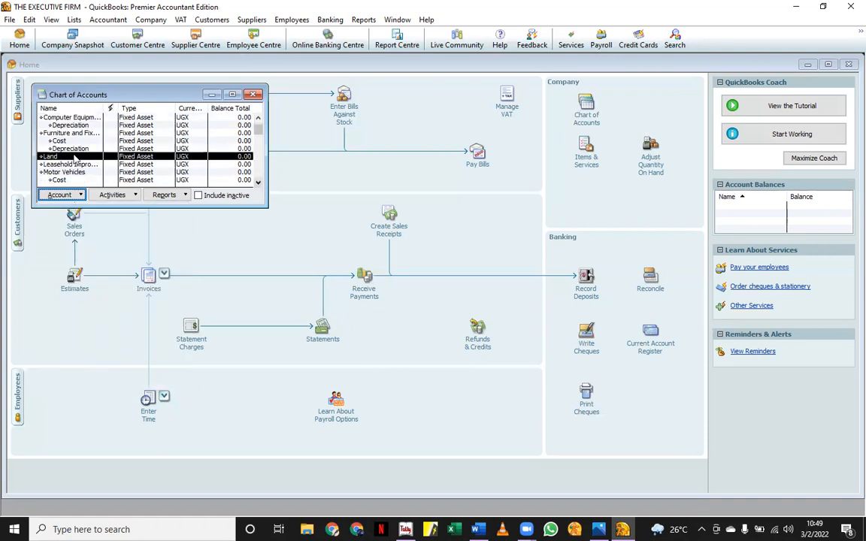
right_click(74, 157)
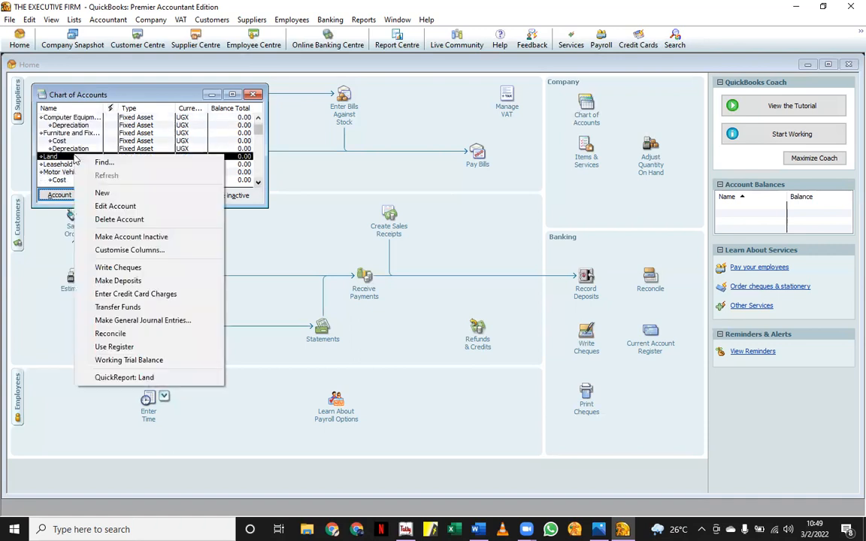
left_click(114, 223)
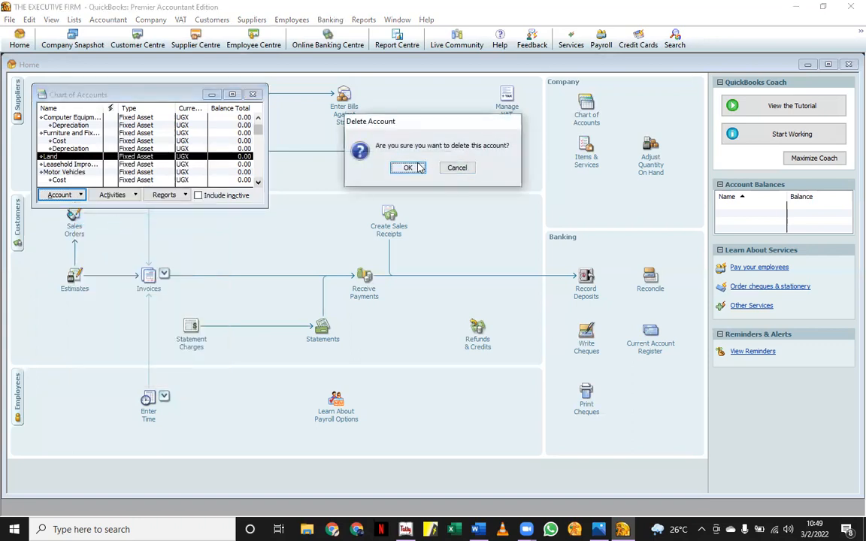
left_click(418, 163)
right_click(62, 158)
left_click(127, 238)
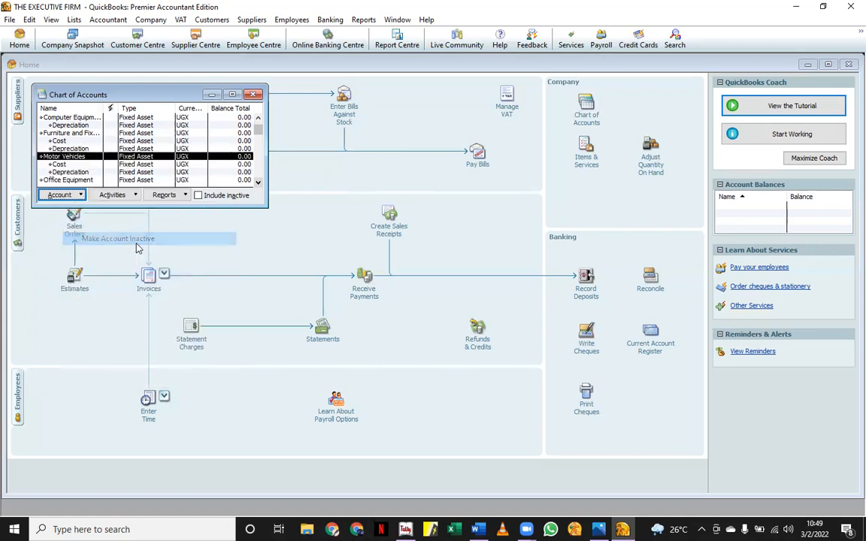
Step: Start adding a new account to the chart of accounts with Bank as the account type
left_click(79, 195)
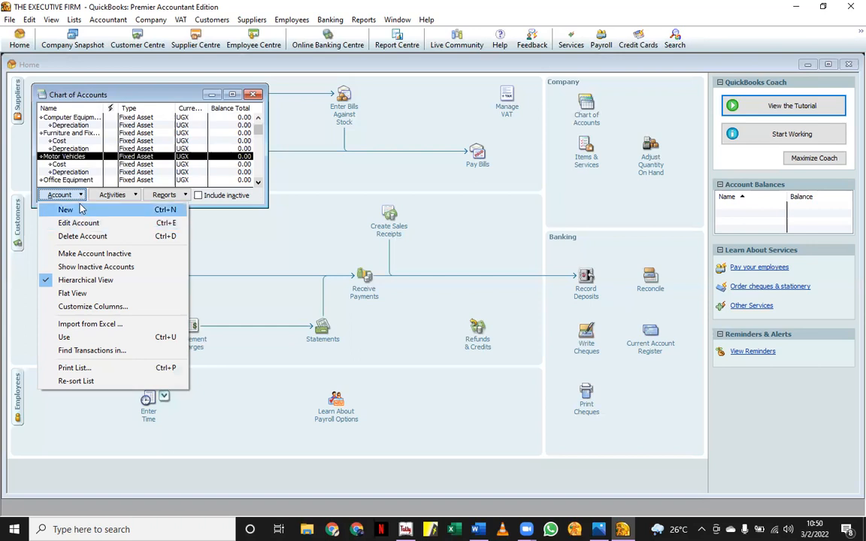
left_click(67, 210)
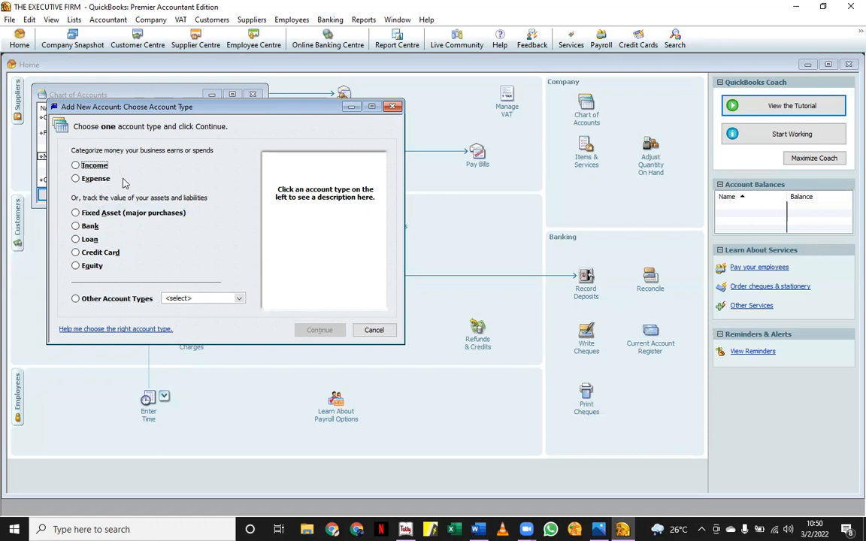
left_click(237, 301)
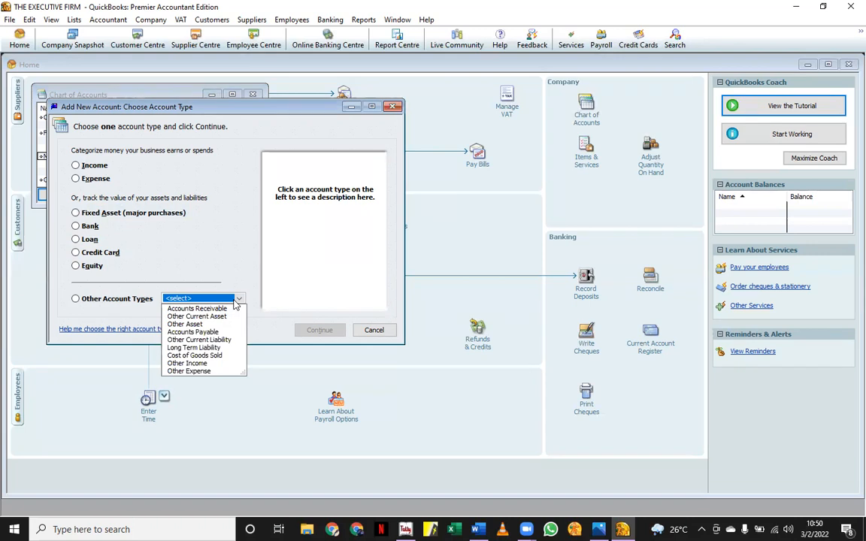
left_click(223, 260)
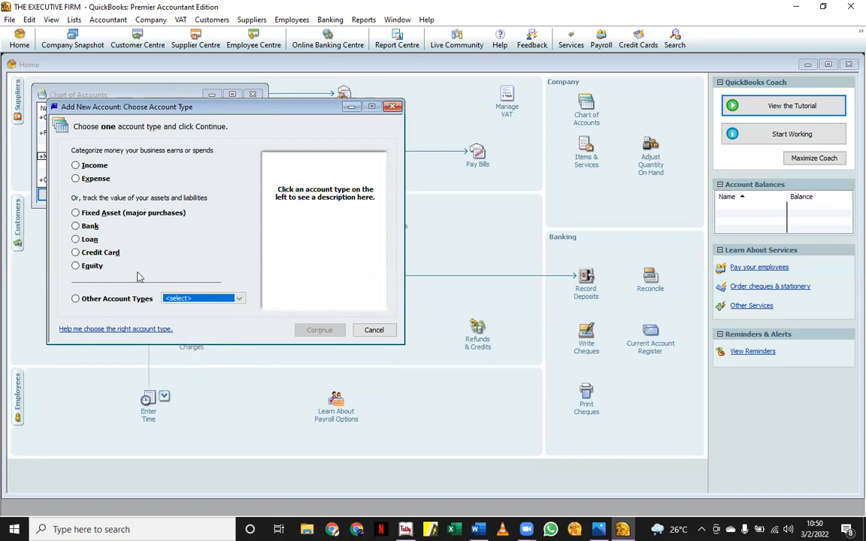
left_click(81, 228)
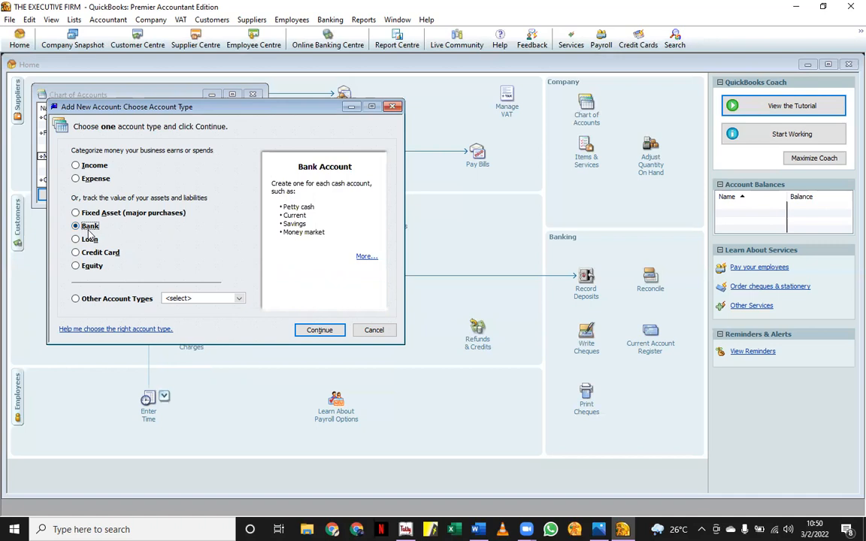
left_click(316, 331)
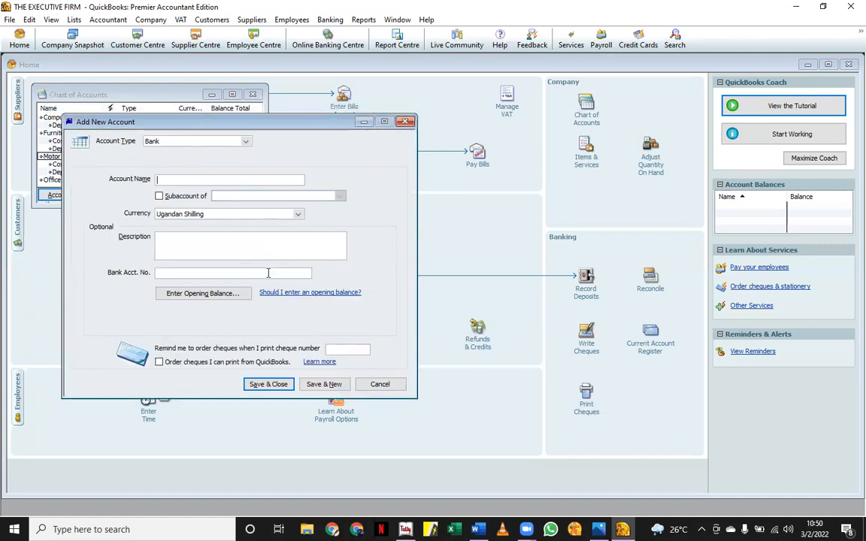
Step: Name the new bank account CENTINARY and leave the bank account number empty
right_click(268, 274)
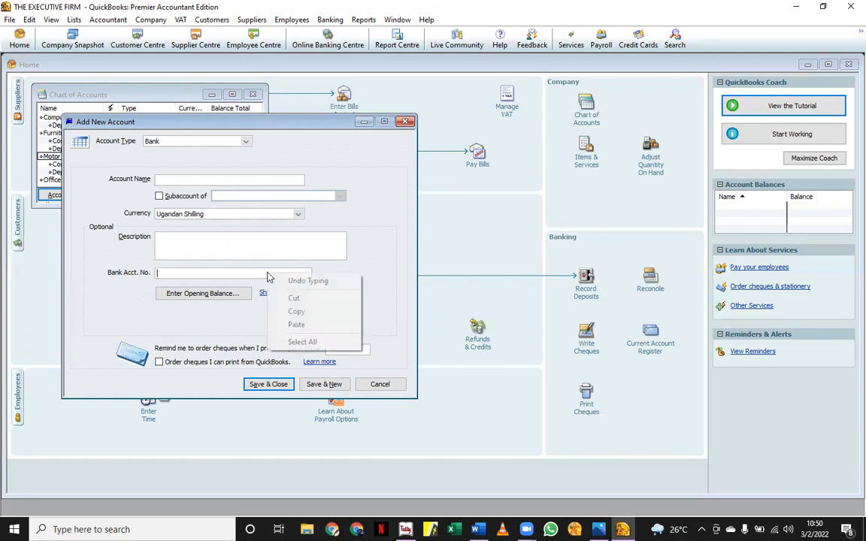
key("Escape")
type("ENTINA")
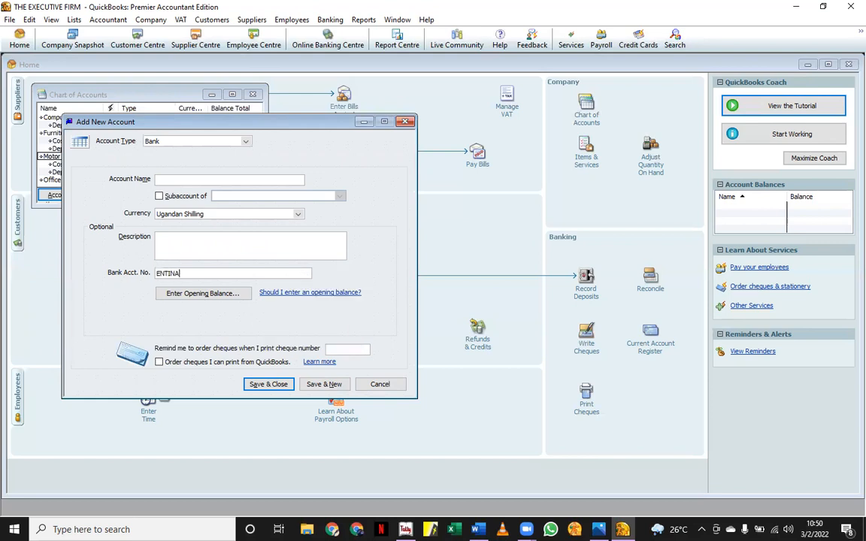
type("RY")
key("BackSpace")
key("BackSpace")
key("BackSpace")
key("BackSpace")
key("BackSpace")
key("BackSpace")
key("BackSpace")
key("BackSpace")
left_click(213, 180)
type("CENTINARY")
Step: Try to make the new bank account a subaccount of CASH AT HAND, declining to set up that parent account
left_click(179, 198)
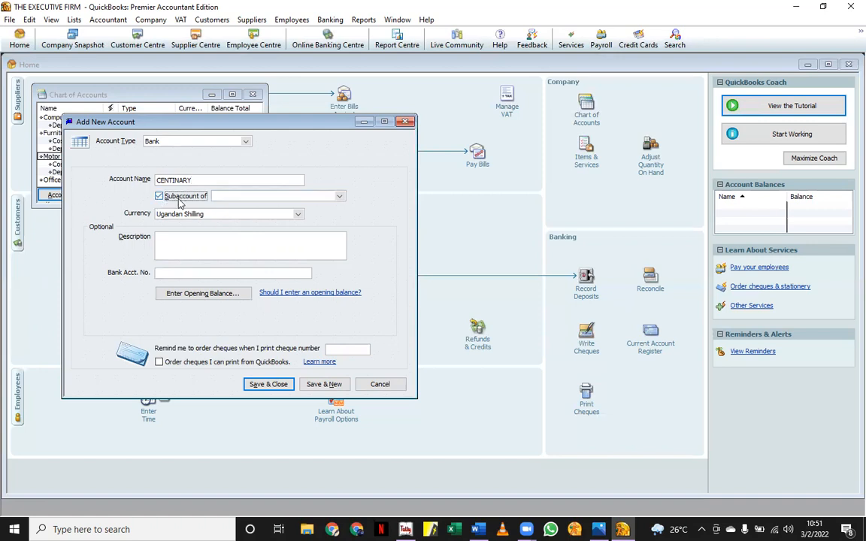
left_click(216, 196)
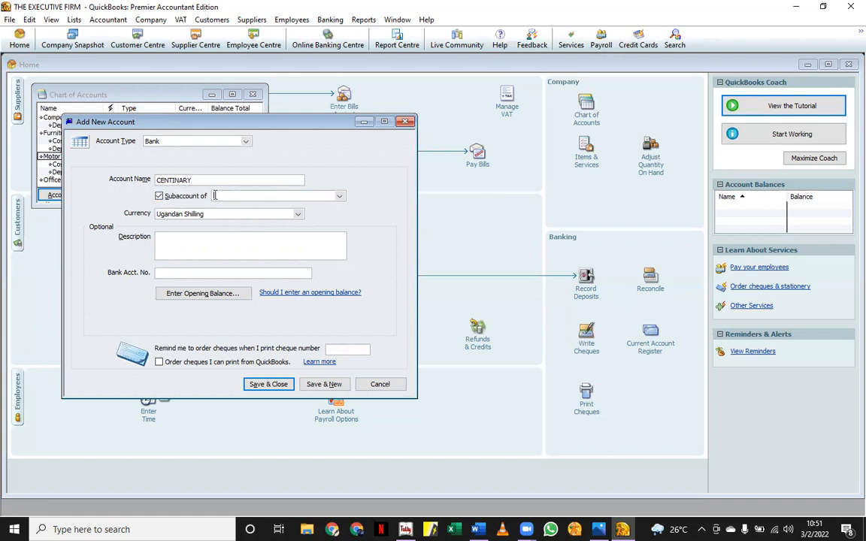
right_click(249, 215)
key("Escape")
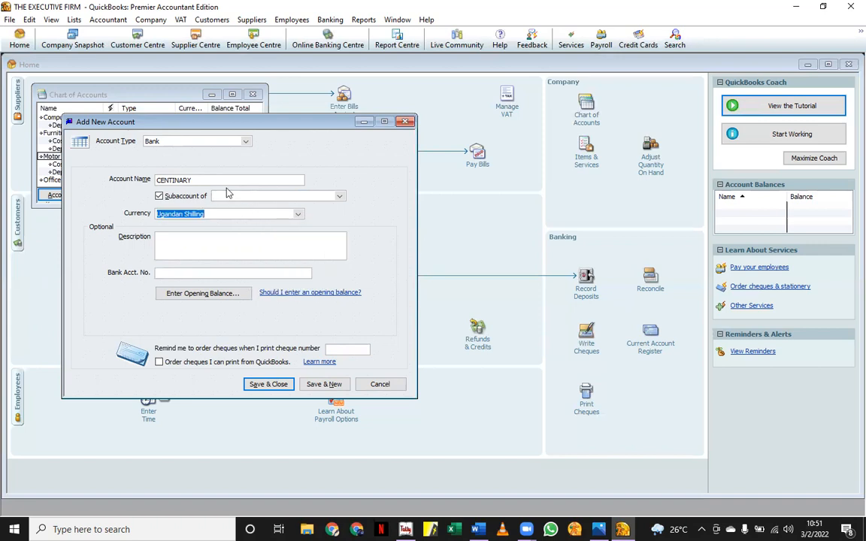
left_click(218, 195)
type("CASH ")
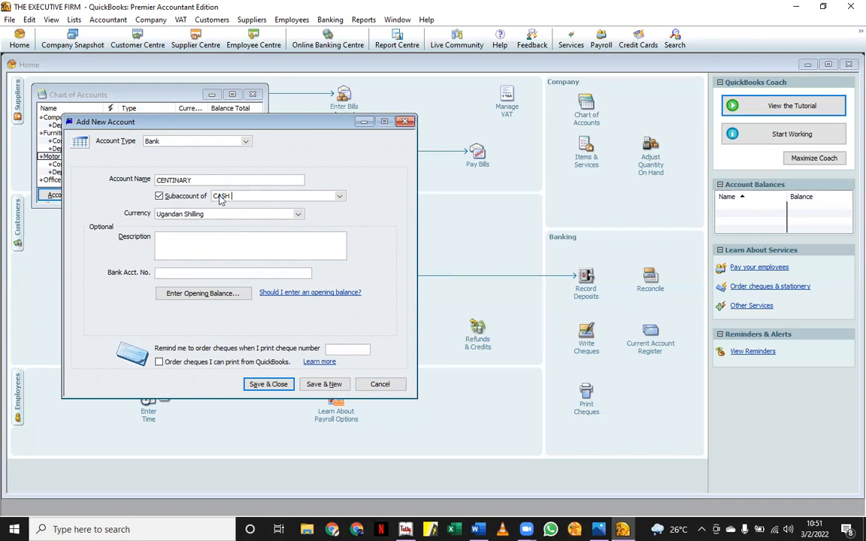
type("AT HAND")
left_click(194, 216)
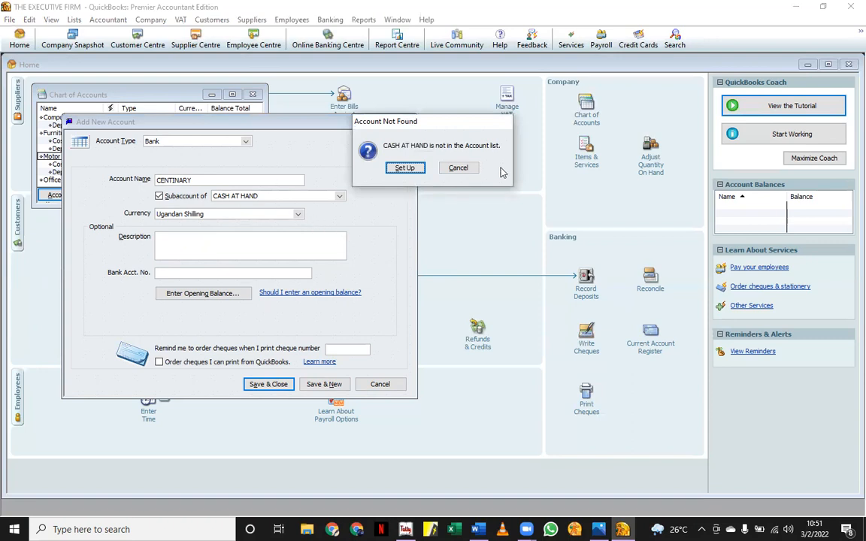
left_click(454, 168)
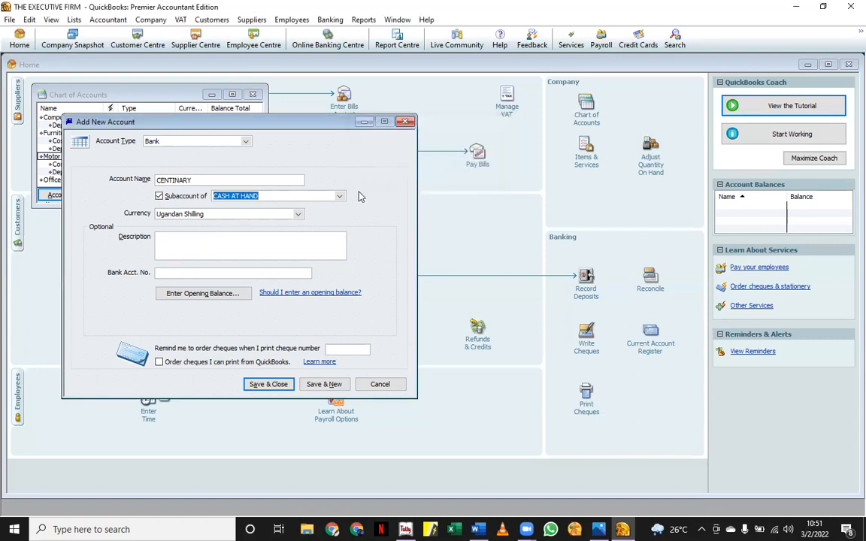
Step: Enter CASH AT BANK as the parent account and make that inactive account active
left_click(267, 196)
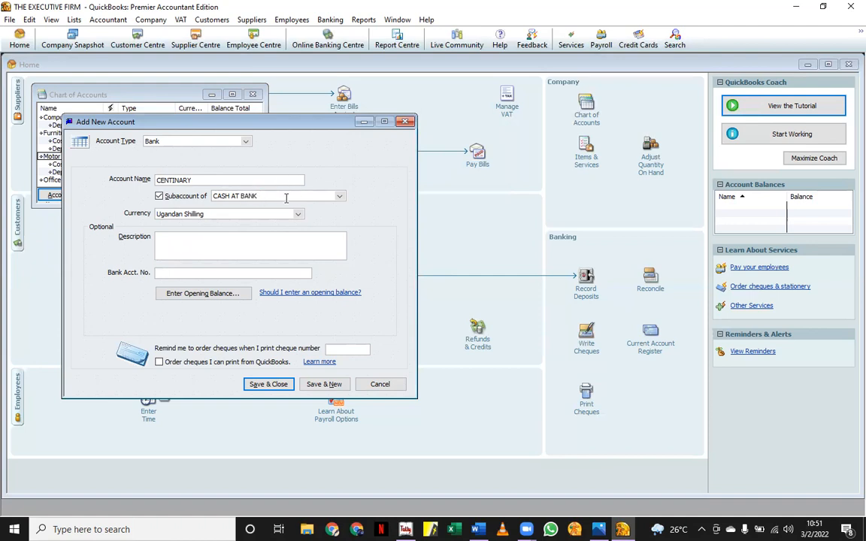
left_click(269, 218)
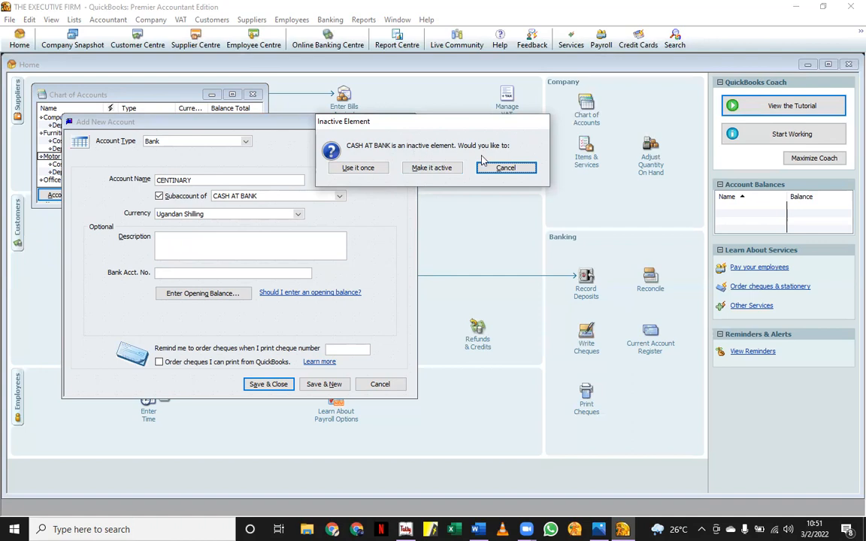
left_click(419, 169)
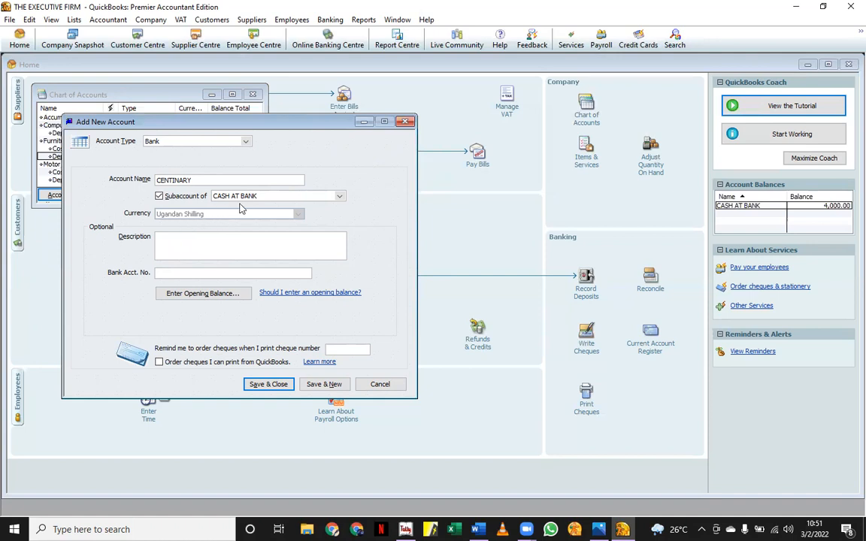
Step: Turn off the subaccount option for CENTINARY and set its currency to US Dollar
left_click(271, 194)
left_click(158, 196)
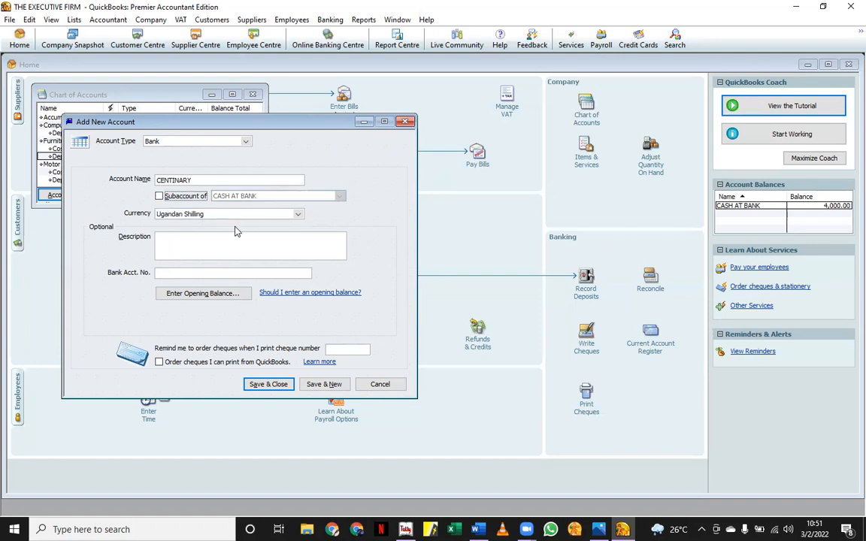
left_click(202, 180)
left_click(298, 215)
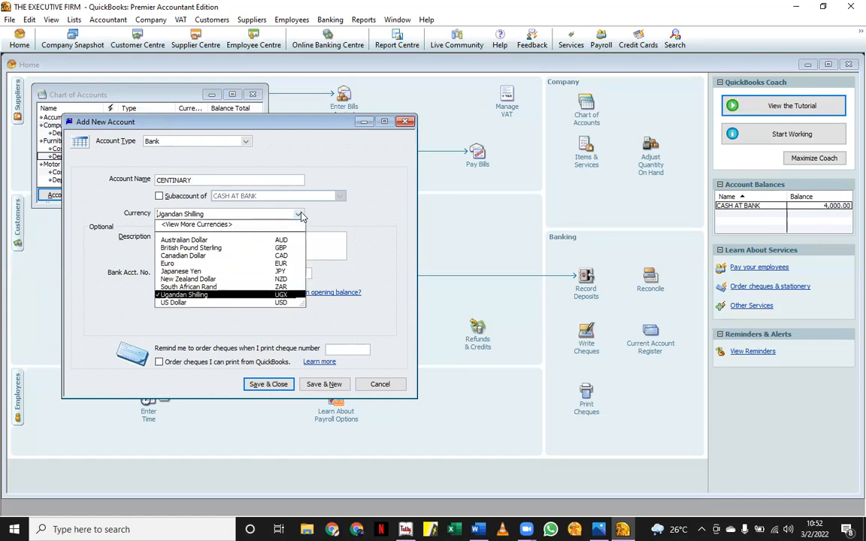
left_click(188, 260)
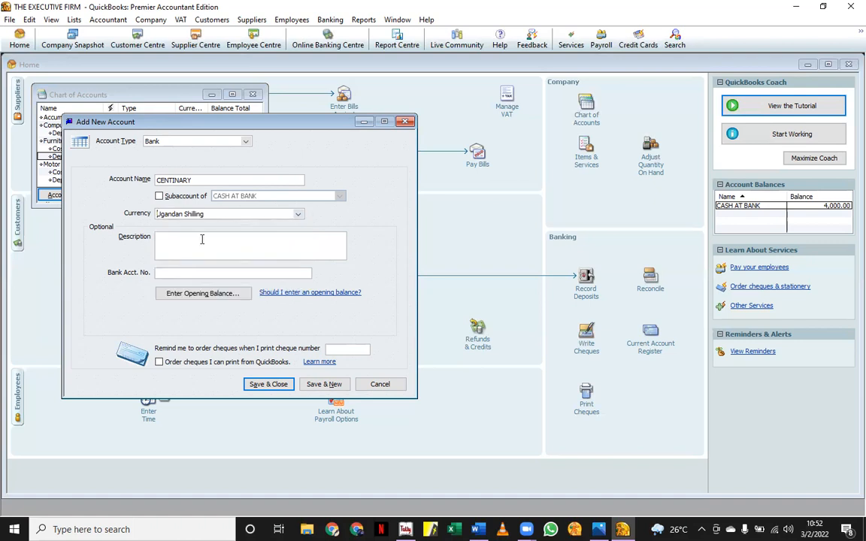
left_click(301, 213)
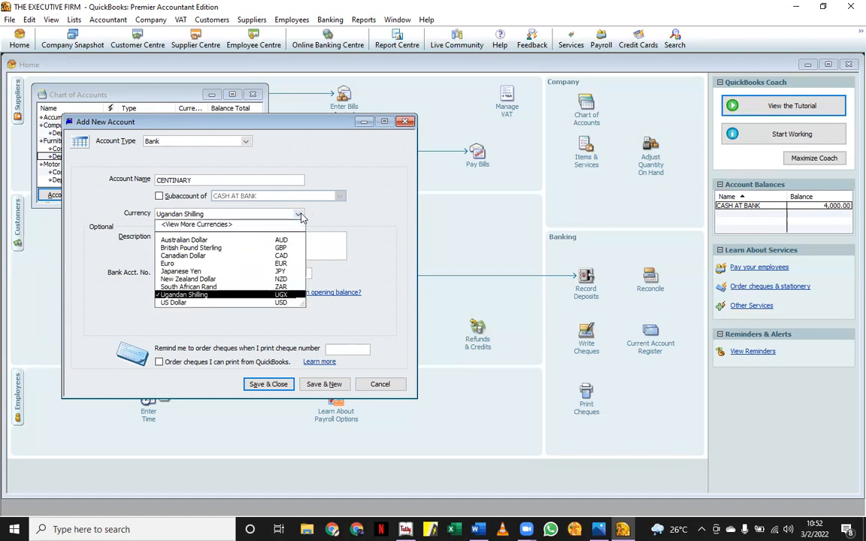
left_click(173, 302)
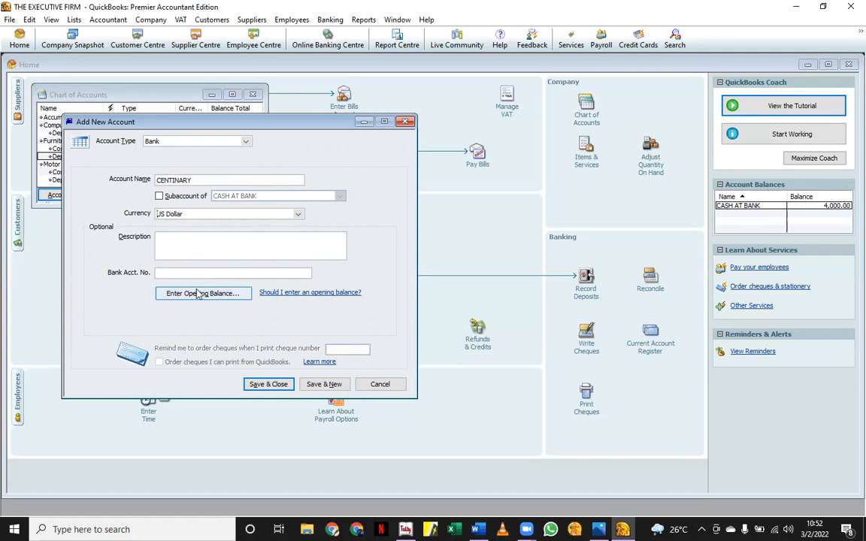
Step: Try entering an opening balance of USD 4,000.00 with statement date 06/30/2021 and exchange rate 4000 UGX, and cancel the entry
left_click(211, 299)
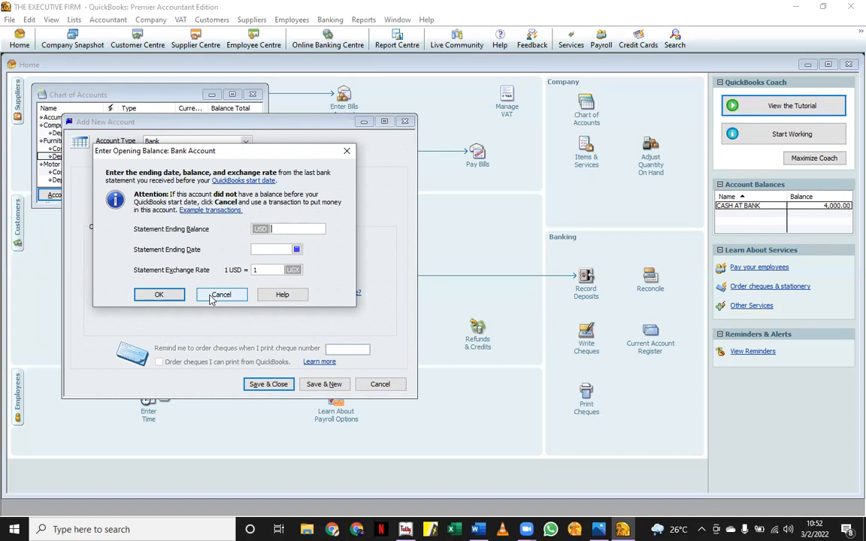
type("4000")
left_click(271, 250)
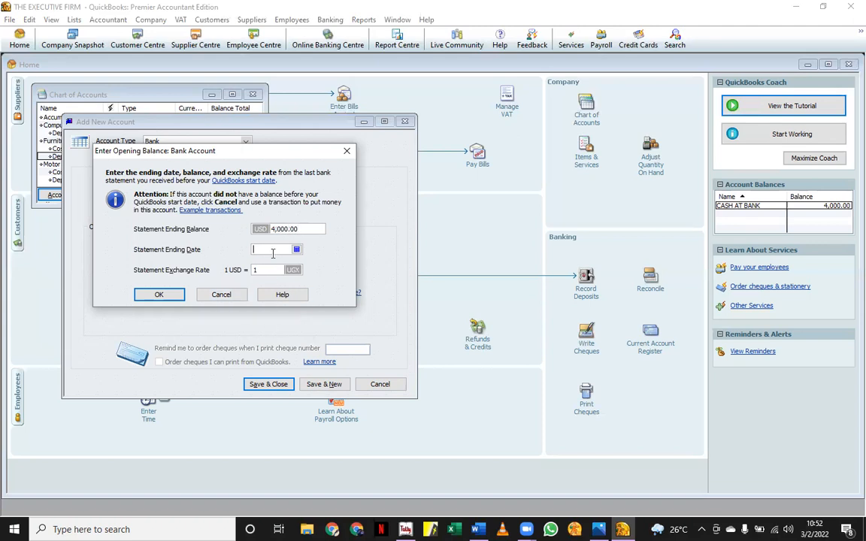
left_click(297, 249)
left_click(258, 261)
left_click(258, 261)
left_click(258, 261)
left_click(258, 261)
left_click(258, 261)
left_click(258, 261)
left_click(258, 261)
left_click(258, 261)
left_click(258, 261)
left_click(304, 317)
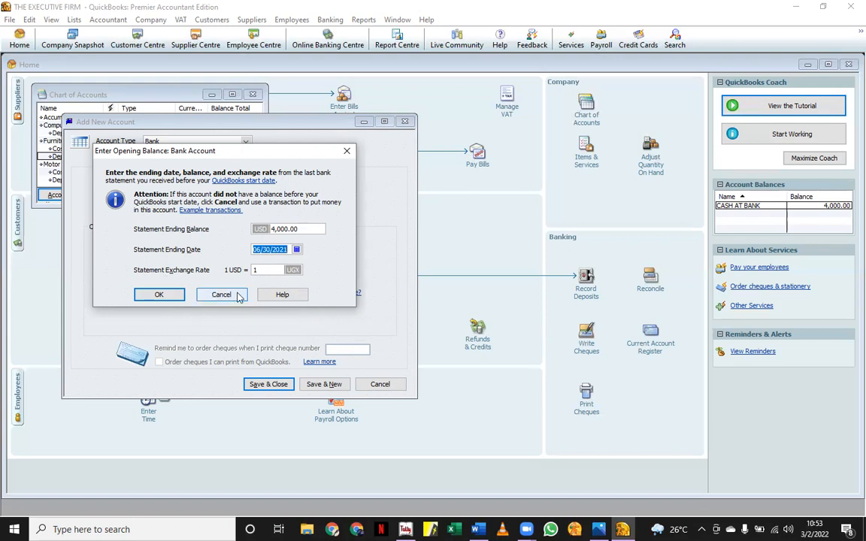
left_click(265, 270)
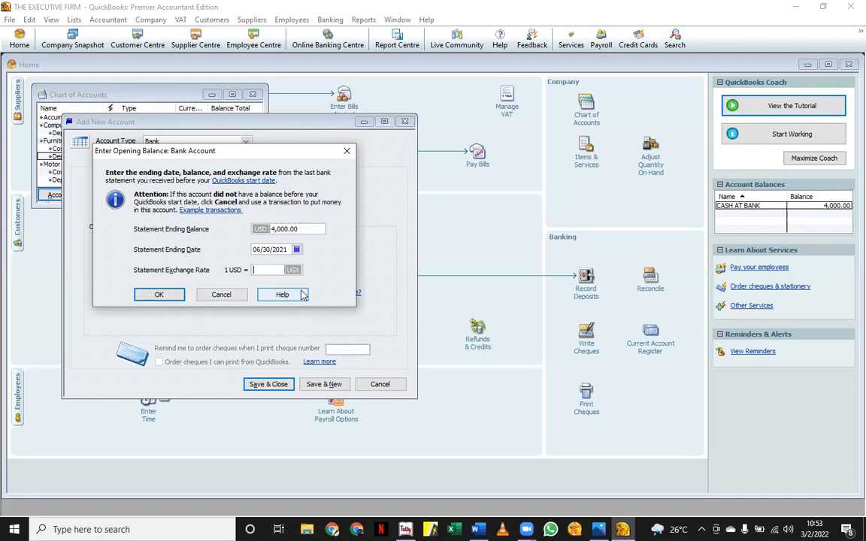
key("BackSpace")
type("4000")
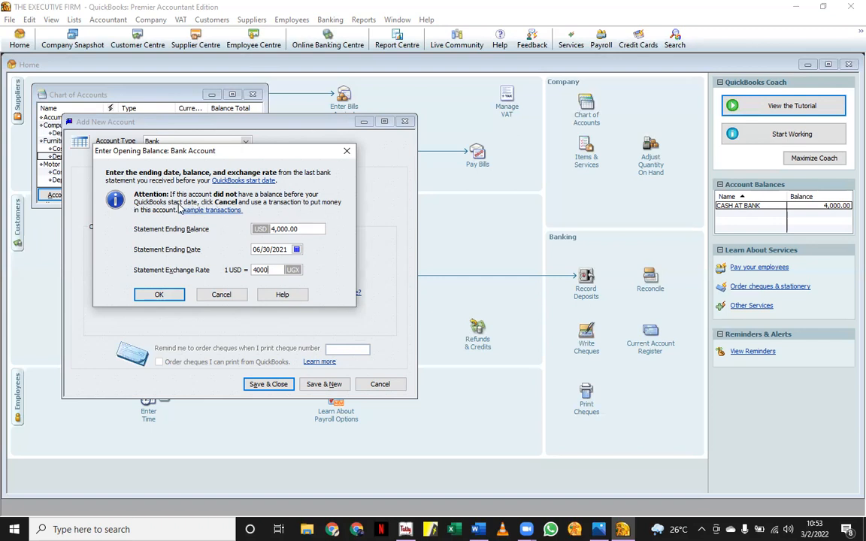
left_click(229, 296)
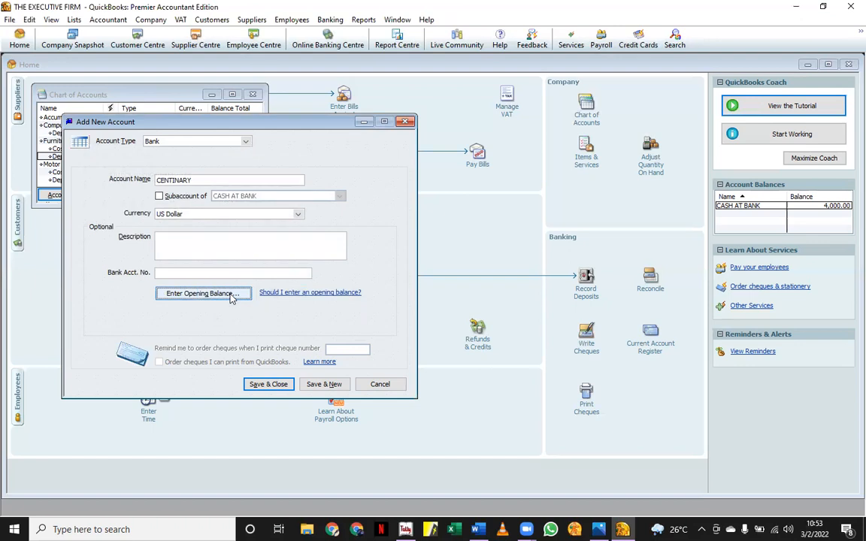
Step: Save the CENTINARY bank account without an opening balance and close the new account form
left_click(272, 384)
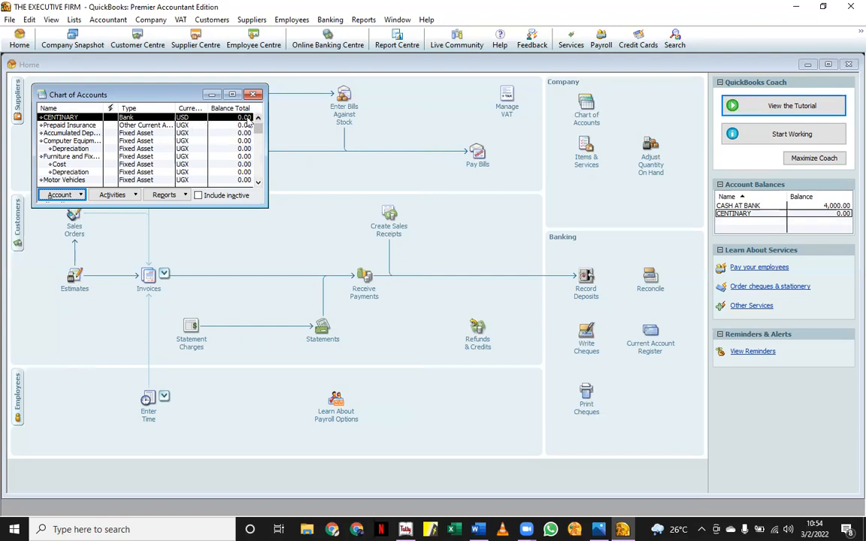
Step: Start a new Fixed Asset account named PLANT AND MACHINERY from the chart of accounts
left_click(82, 196)
left_click(82, 196)
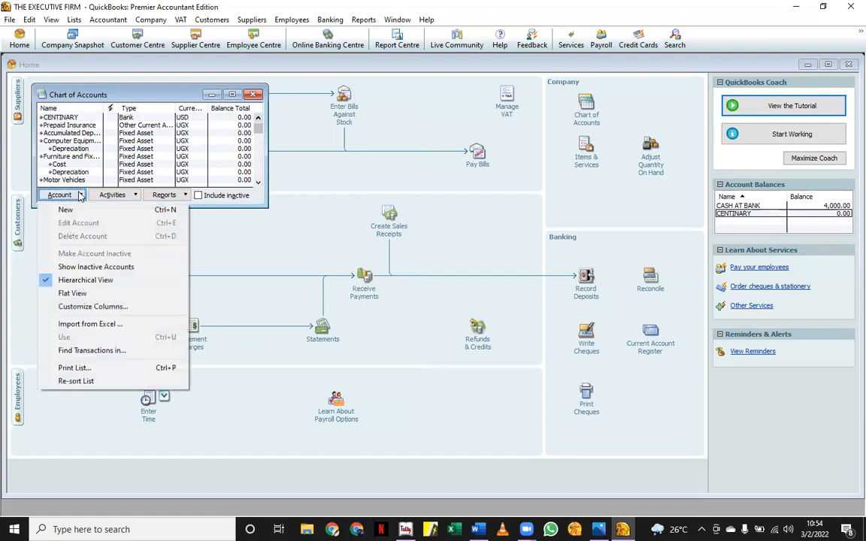
left_click(84, 210)
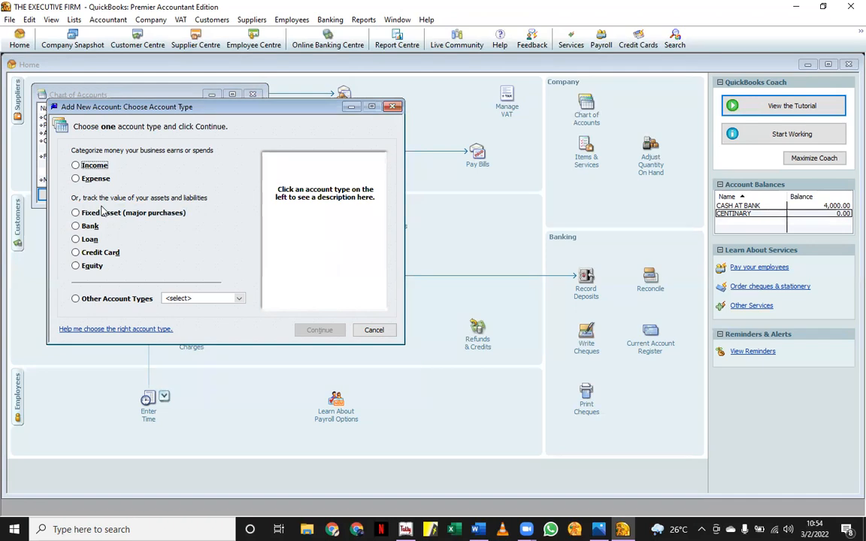
left_click(76, 166)
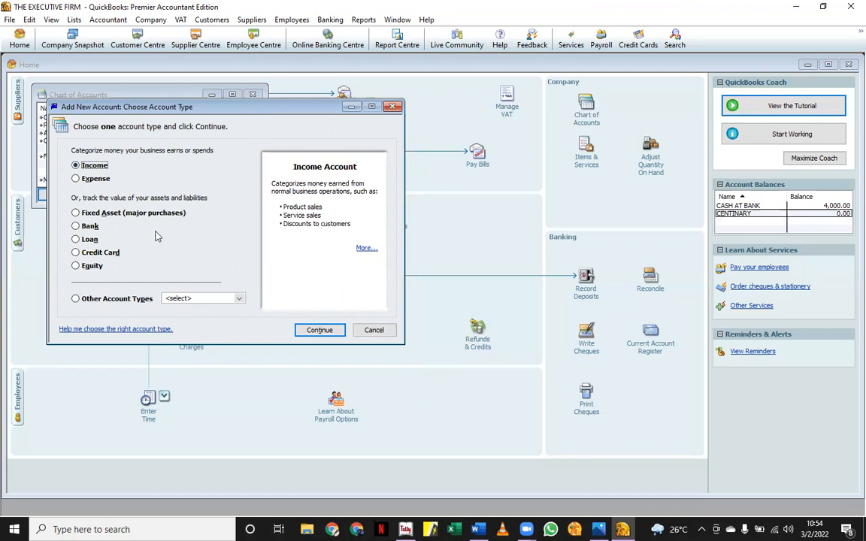
left_click(75, 213)
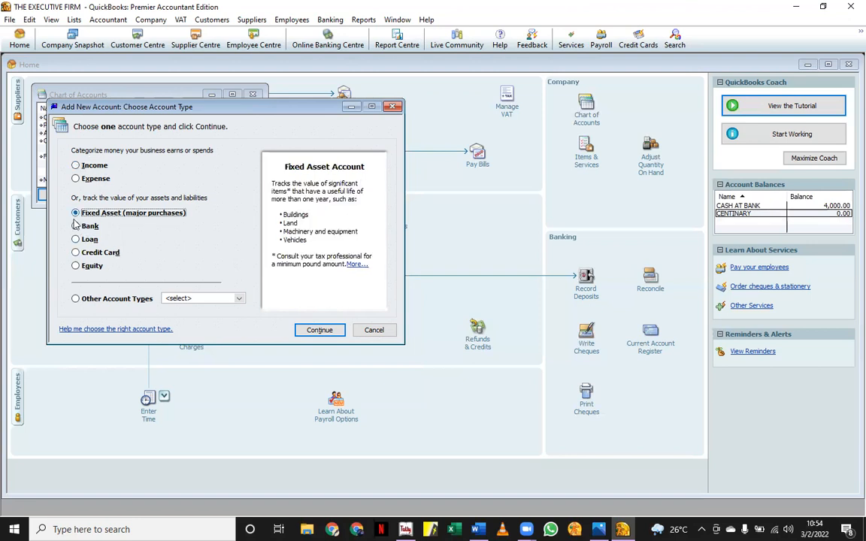
left_click(310, 326)
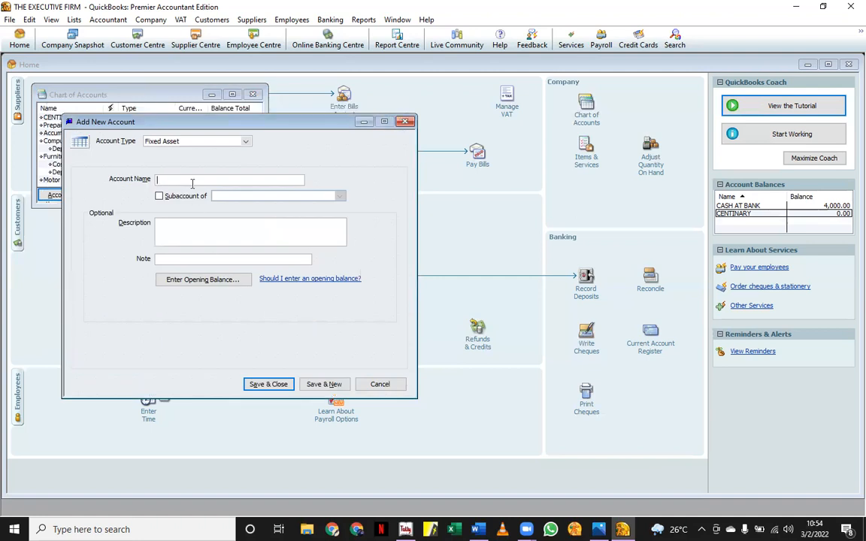
type("PLANT AND MACHINERY")
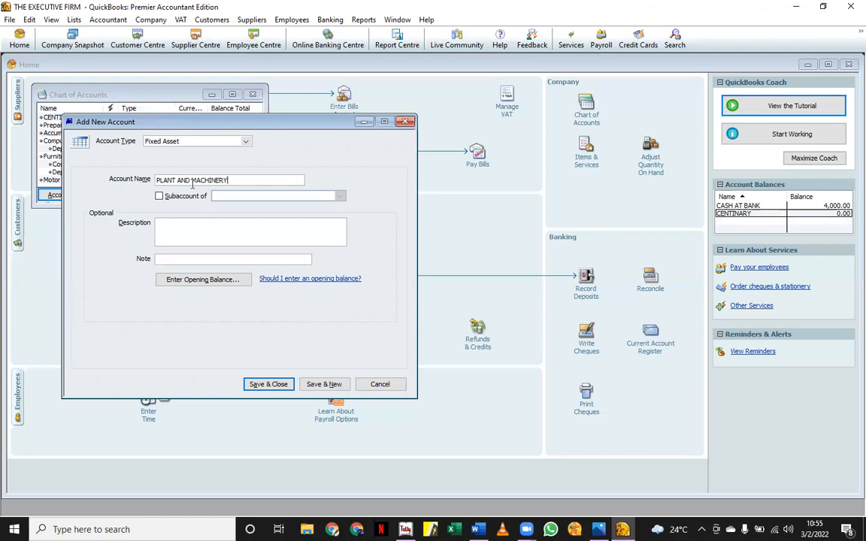
Step: Make PLANT AND MACHINERY a subaccount of FIXED ASSETS, setting up FIXED ASSETS as a new Fixed Asset account
left_click(184, 195)
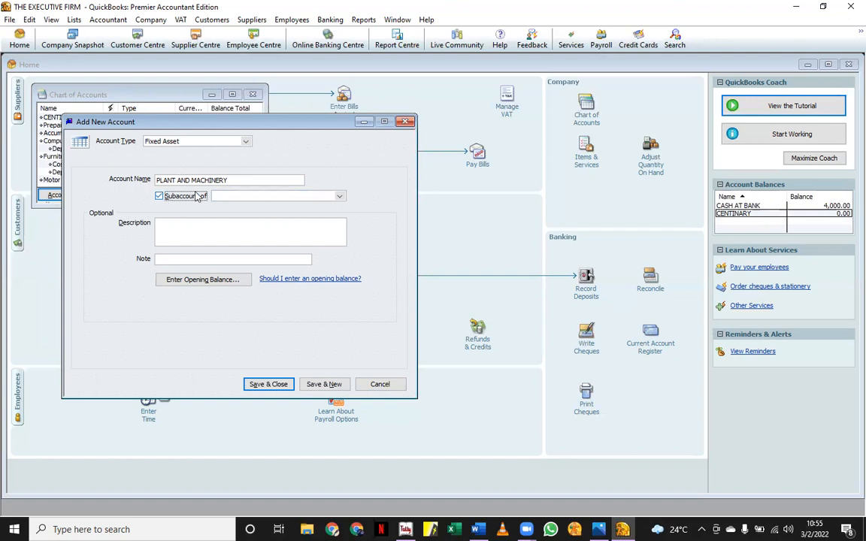
left_click(223, 195)
type("F")
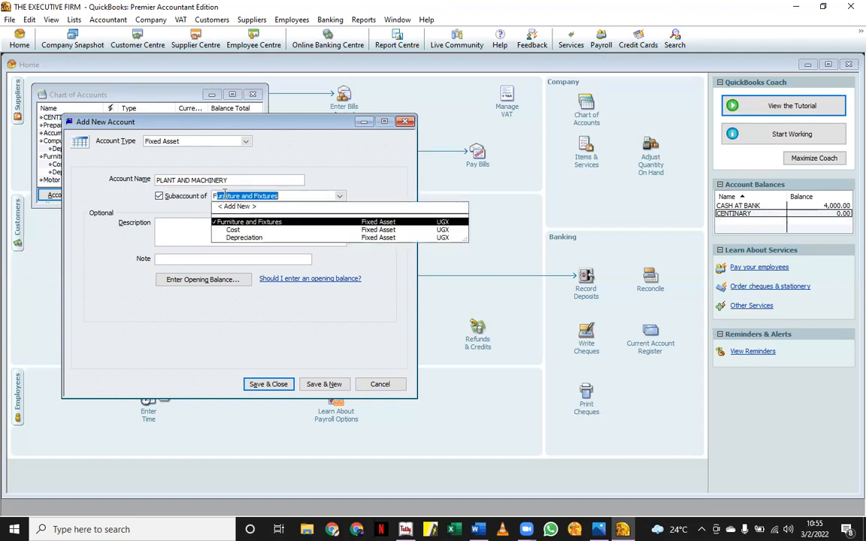
type("IXE")
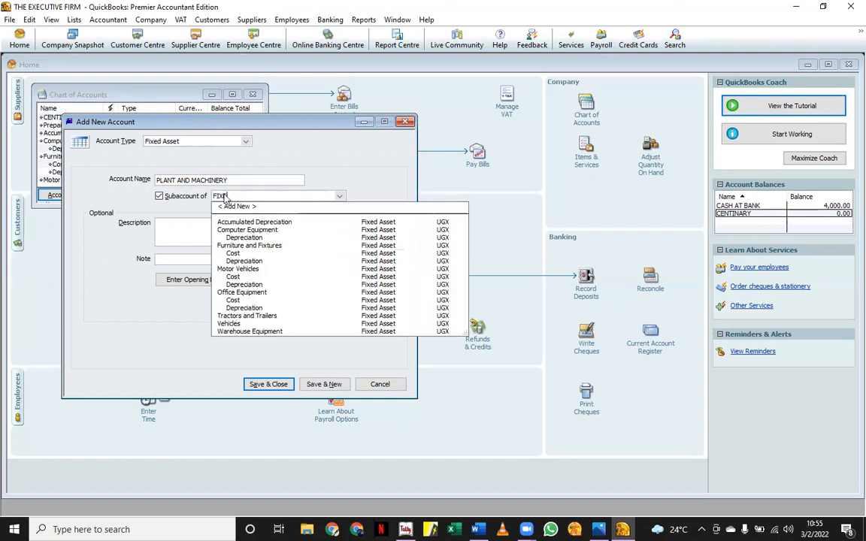
type("D ASSETS")
left_click(191, 240)
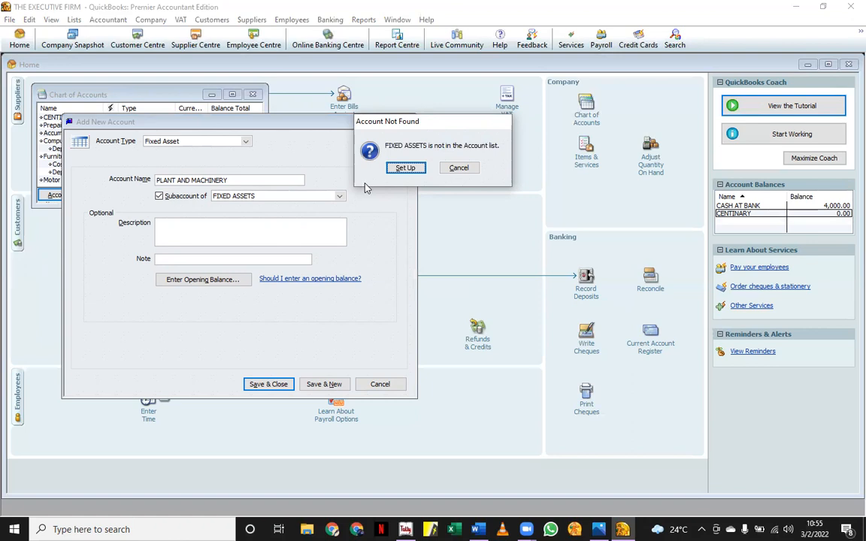
left_click(405, 168)
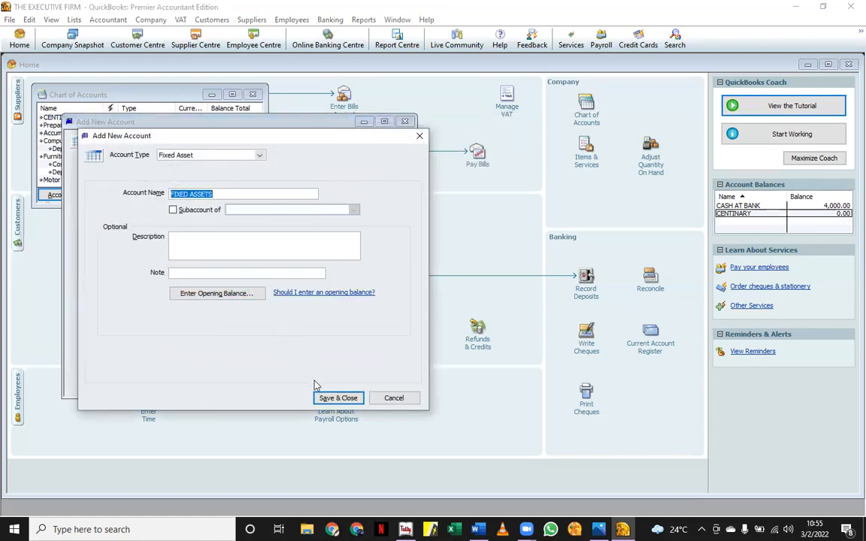
left_click(325, 398)
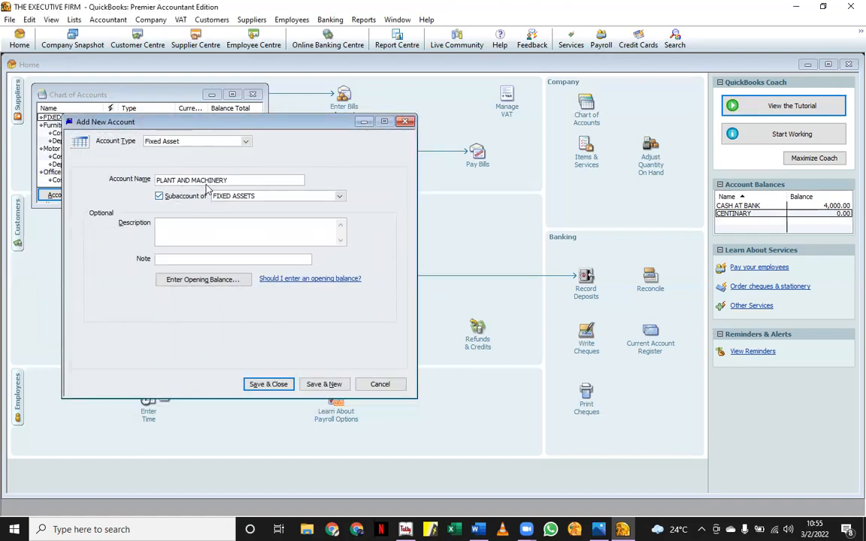
Step: Try entering an opening balance of 500,000.00 as of 07/01/2021 for PLANT AND MACHINERY, and cancel the entry
left_click(194, 282)
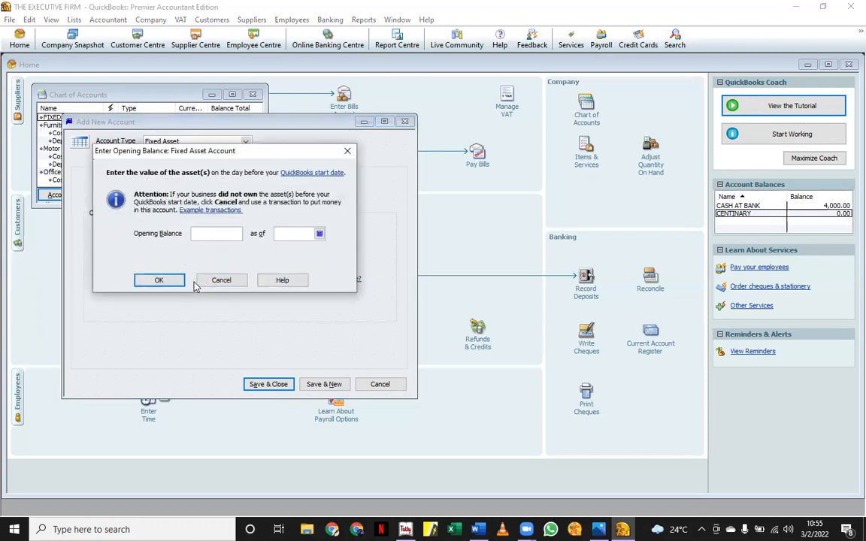
type("500000")
left_click(320, 235)
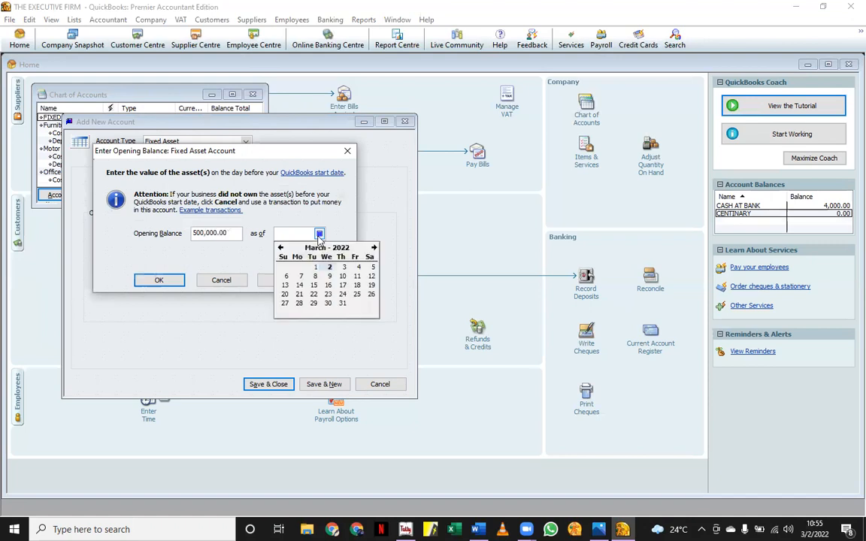
left_click(281, 248)
left_click(281, 249)
left_click(281, 248)
left_click(281, 248)
left_click(281, 248)
left_click(281, 248)
left_click(282, 248)
left_click(281, 248)
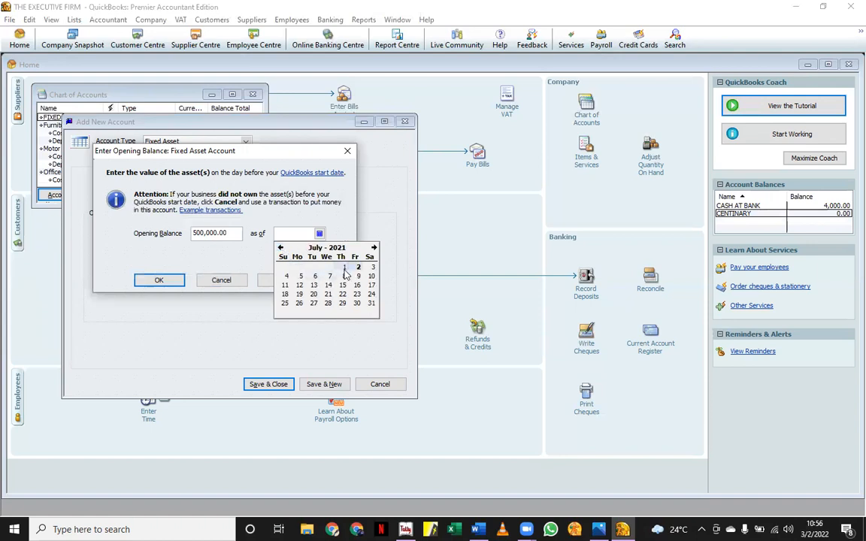
left_click(343, 268)
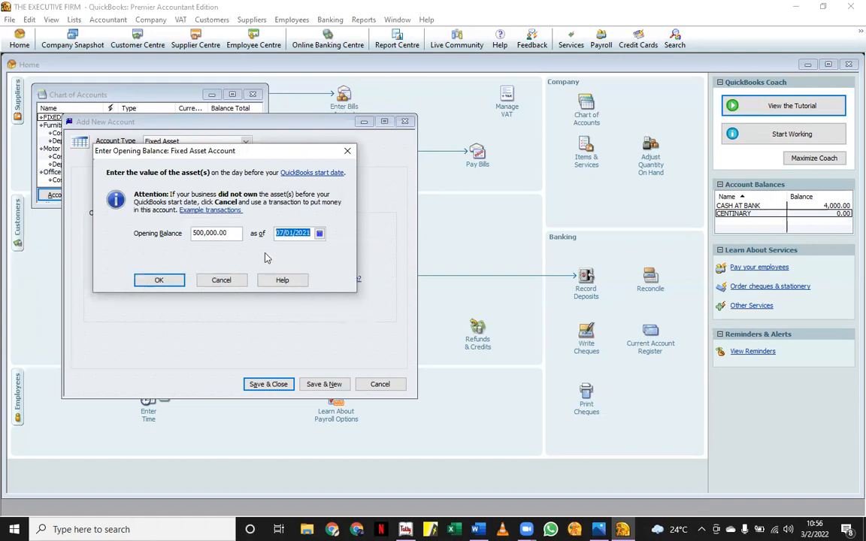
left_click(213, 282)
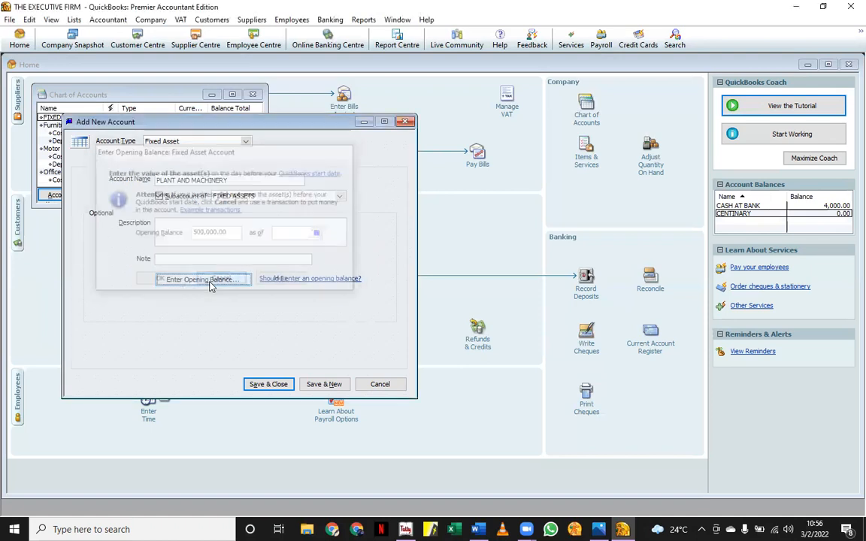
Step: Save the PLANT AND MACHINERY account without an opening balance, and rename it MACHINERY
left_click(269, 384)
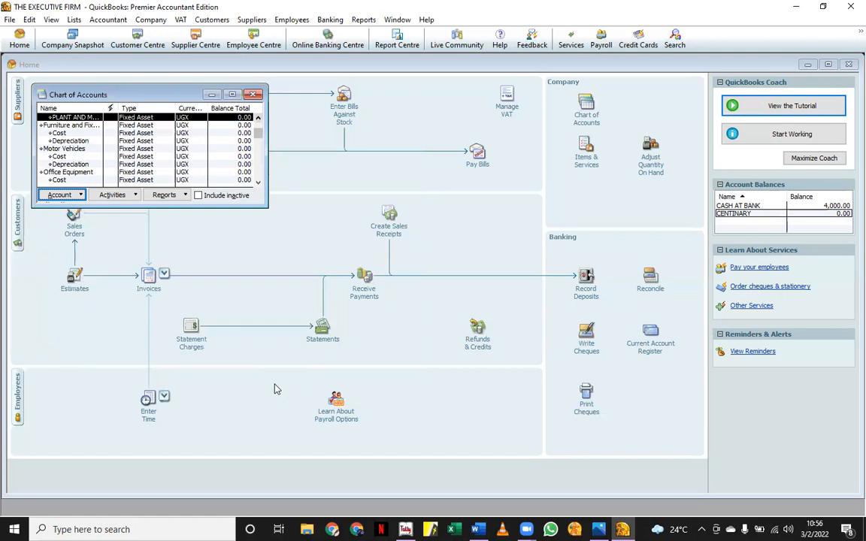
left_click(58, 196)
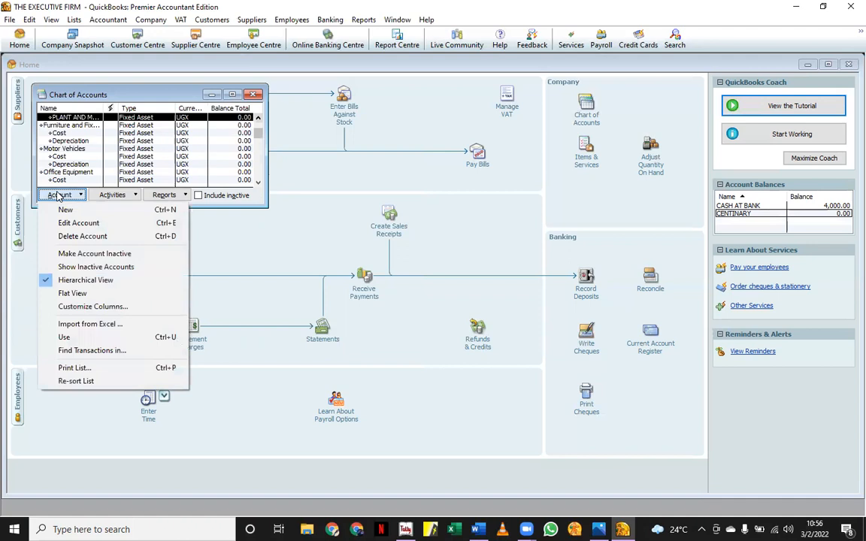
left_click(79, 225)
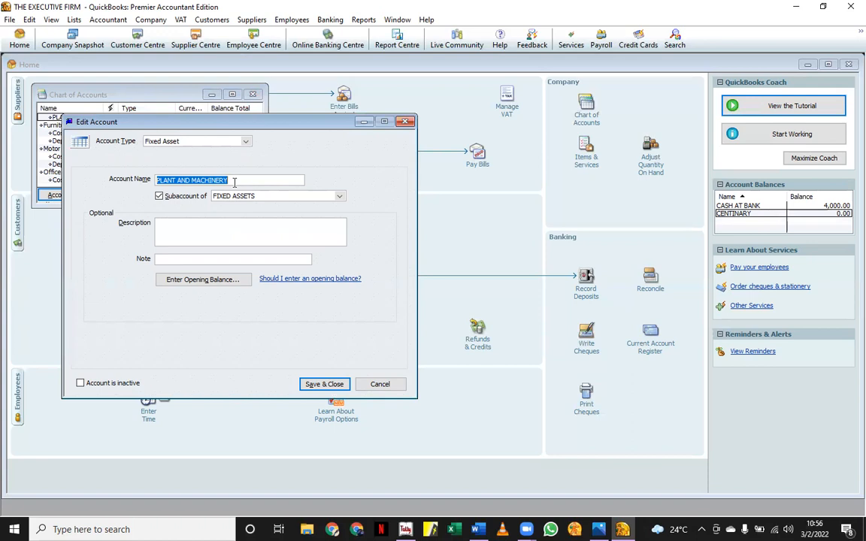
left_click(291, 180)
key("BackSpace")
key("BackSpace")
key("BackSpace")
key("BackSpace")
key("BackSpace")
key("BackSpace")
key("BackSpace")
key("BackSpace")
key("BackSpace")
key("BackSpace")
key("BackSpace")
key("BackSpace")
key("BackSpace")
key("BackSpace")
key("BackSpace")
key("BackSpace")
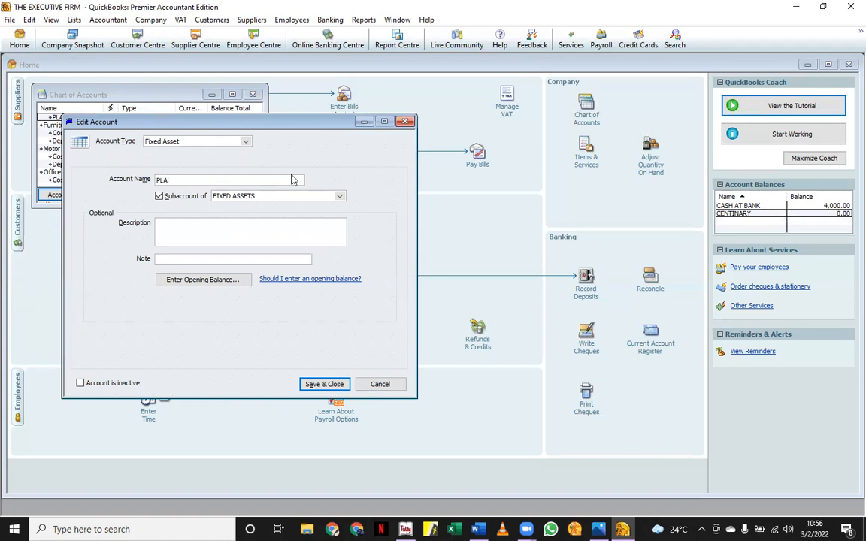
type("NT")
key("BackSpace")
key("BackSpace")
key("BackSpace")
key("BackSpace")
key("BackSpace")
type("MACHINERY")
left_click(323, 384)
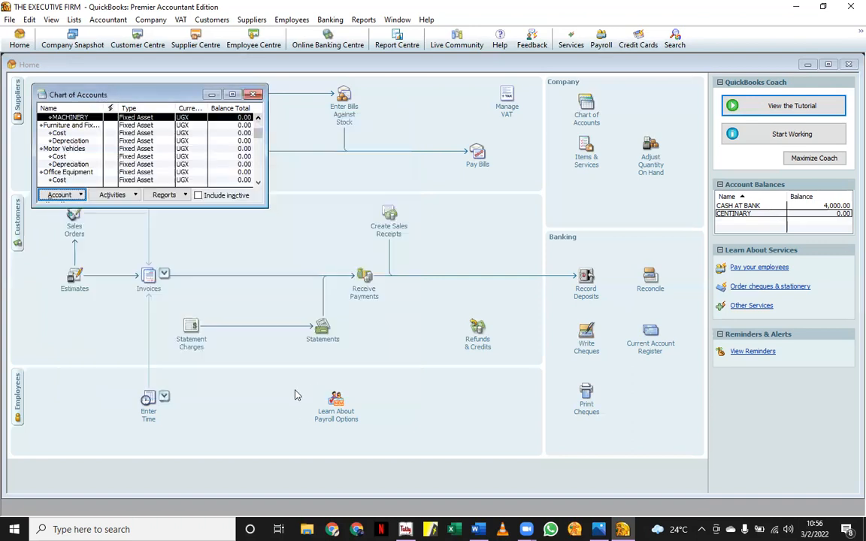
Step: Start deleting the MACHINERY account and cancel the deletion
left_click(68, 195)
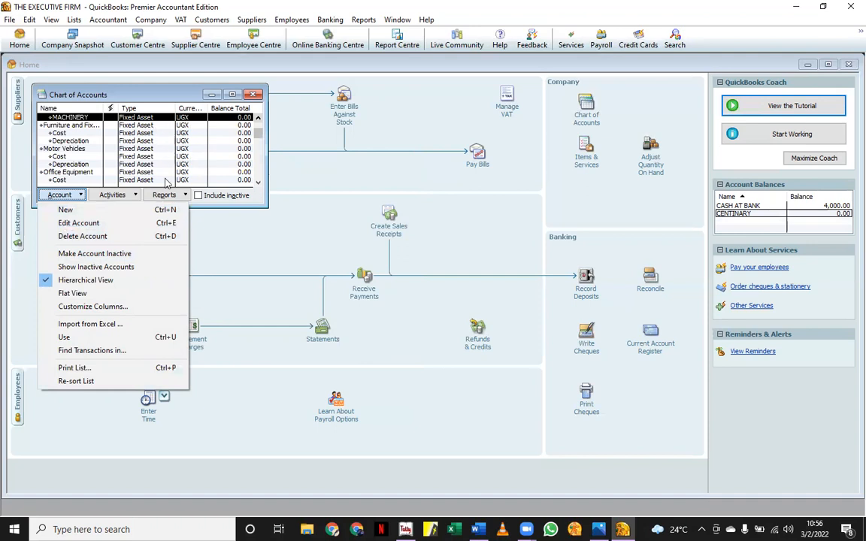
left_click(131, 239)
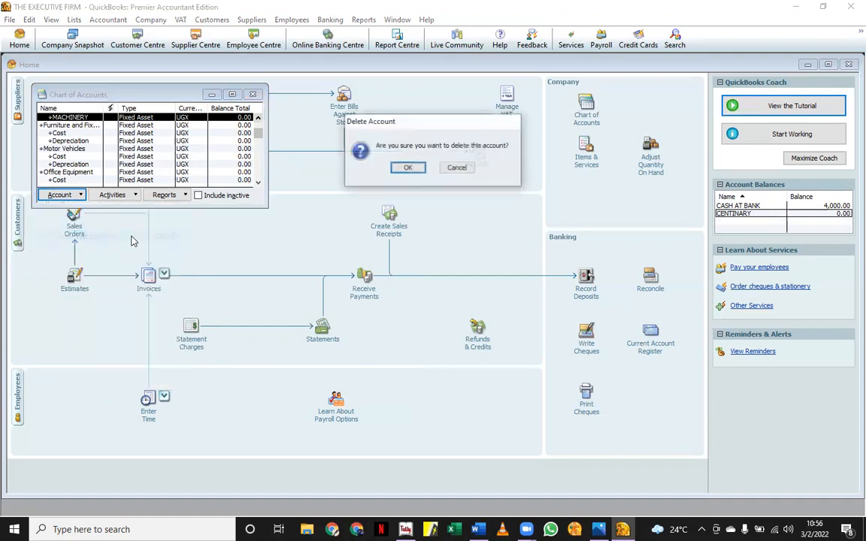
left_click(449, 170)
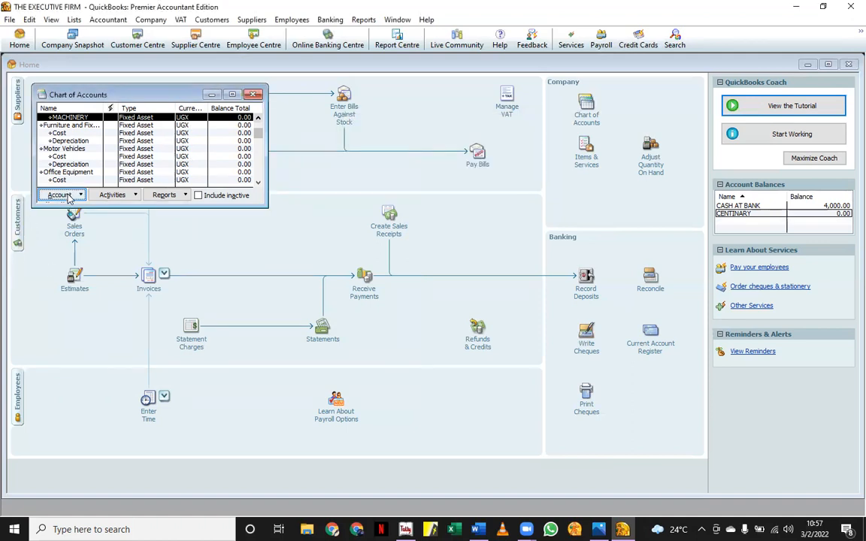
Step: Check the activities available for accounts, and view and close the QuickReport for the MACHINERY account
left_click(132, 197)
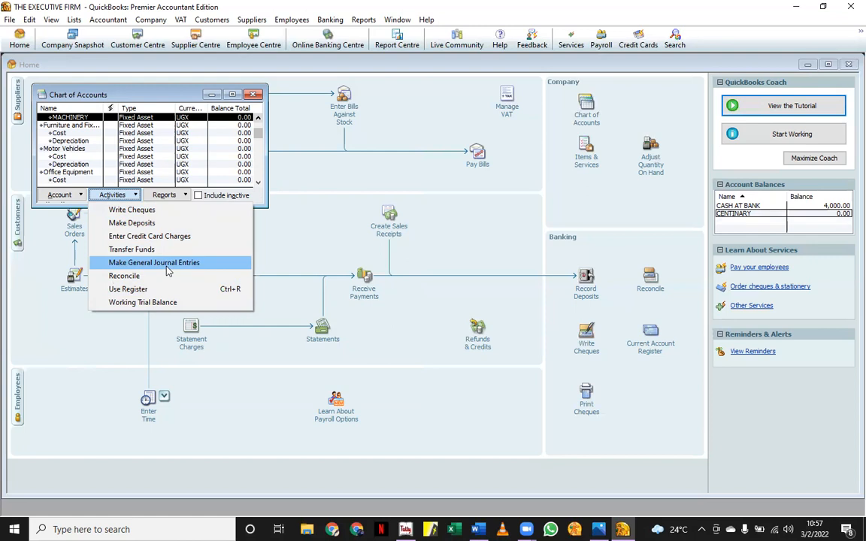
left_click(178, 196)
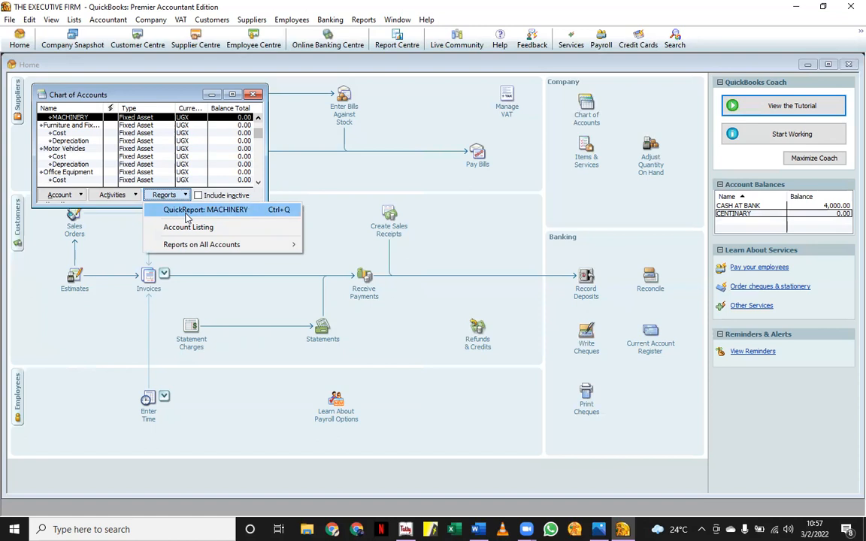
left_click(187, 213)
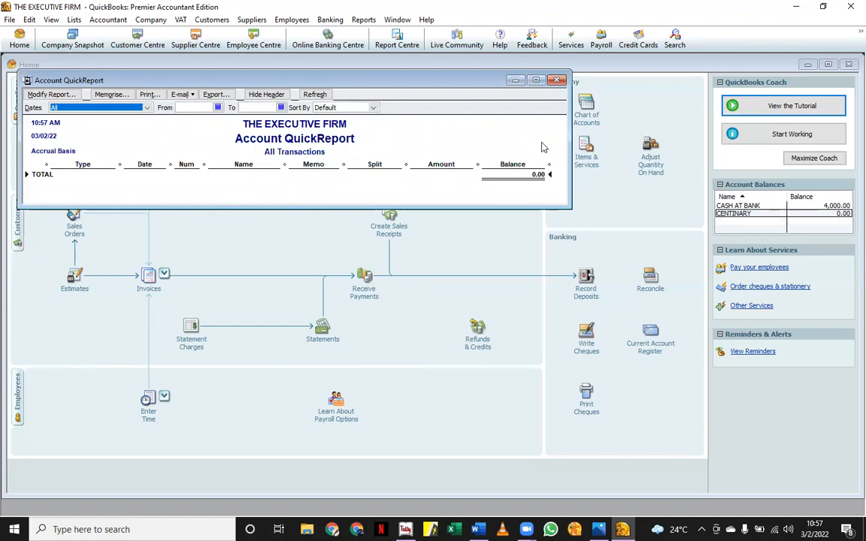
left_click(559, 80)
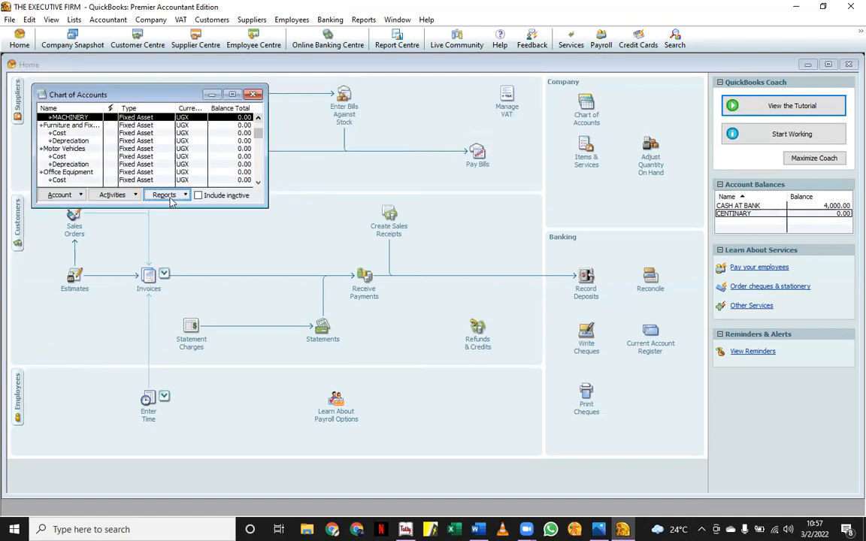
left_click(163, 195)
mouse_move(213, 250)
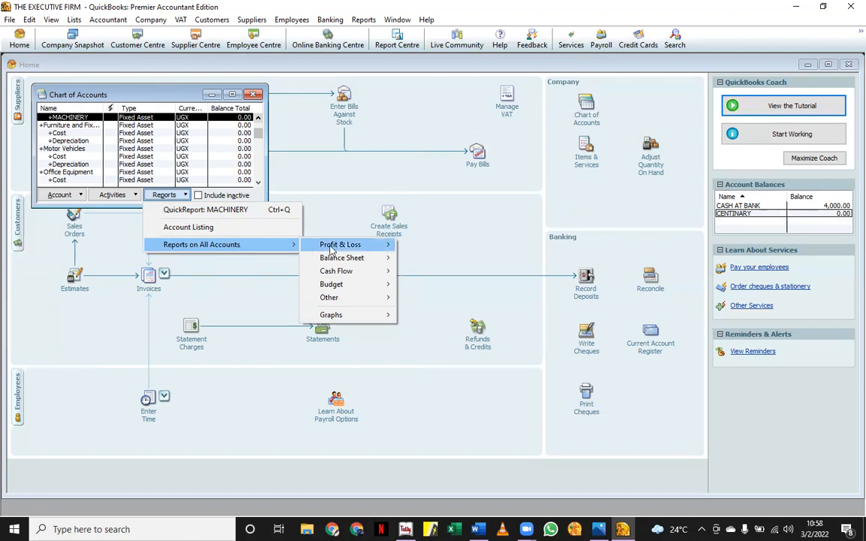
left_click(488, 243)
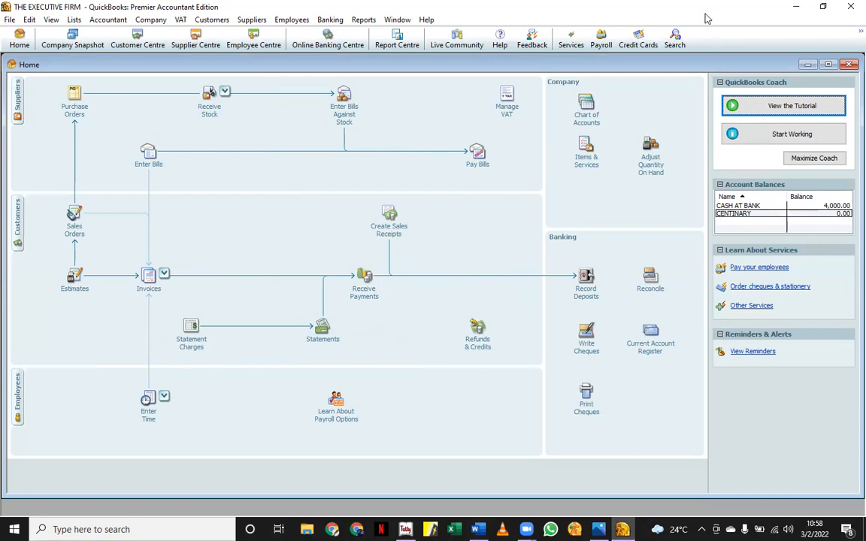
left_click(728, 51)
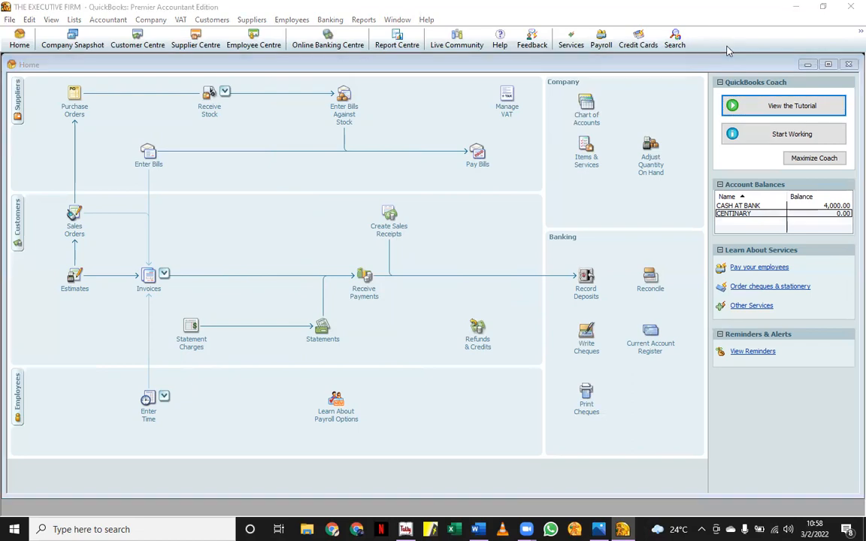